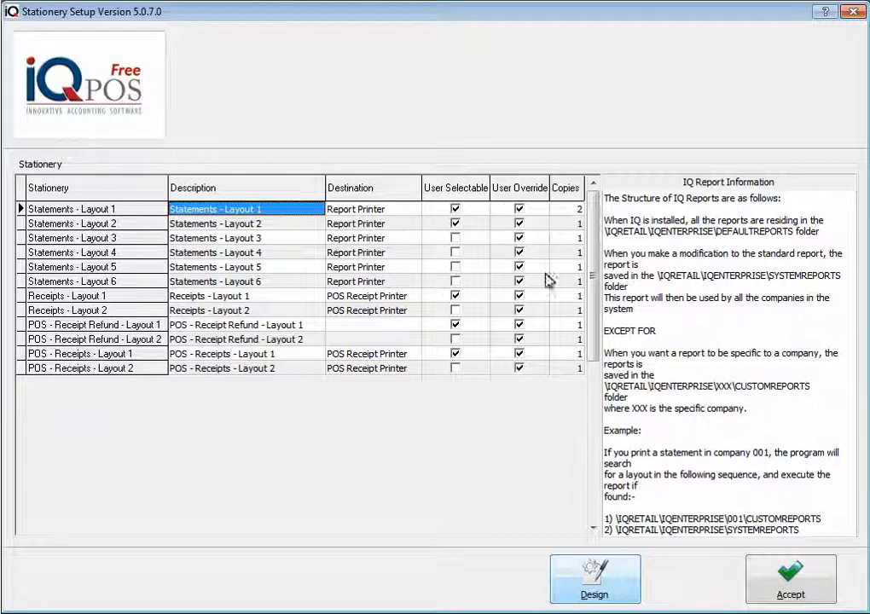
# Step: Open Statements - Layout 1 for design and collapse all the table groups in the data tree
pyautogui.click(589, 570)
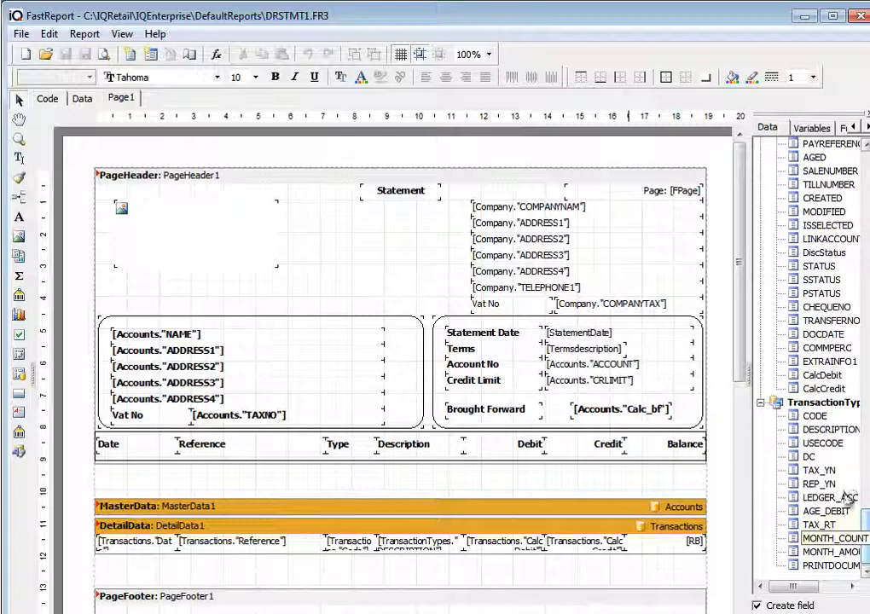
pyautogui.moveTo(866, 547); pyautogui.dragTo(866, 178)
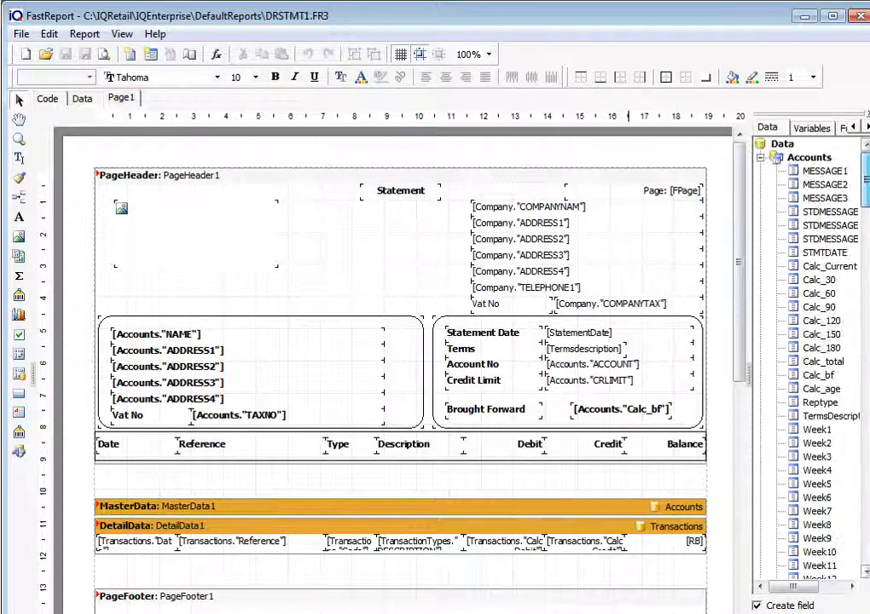
pyautogui.click(760, 157)
pyautogui.click(760, 171)
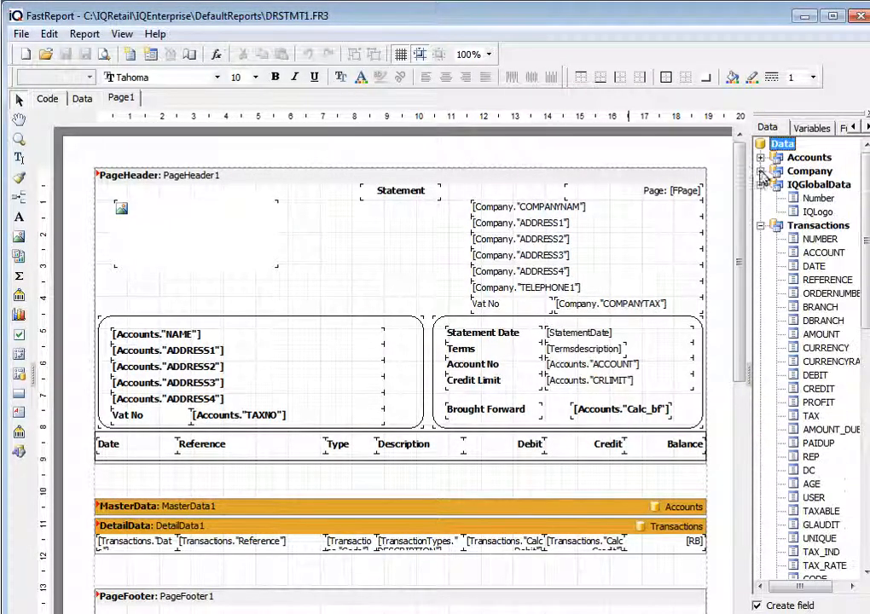
pyautogui.click(760, 184)
pyautogui.click(760, 198)
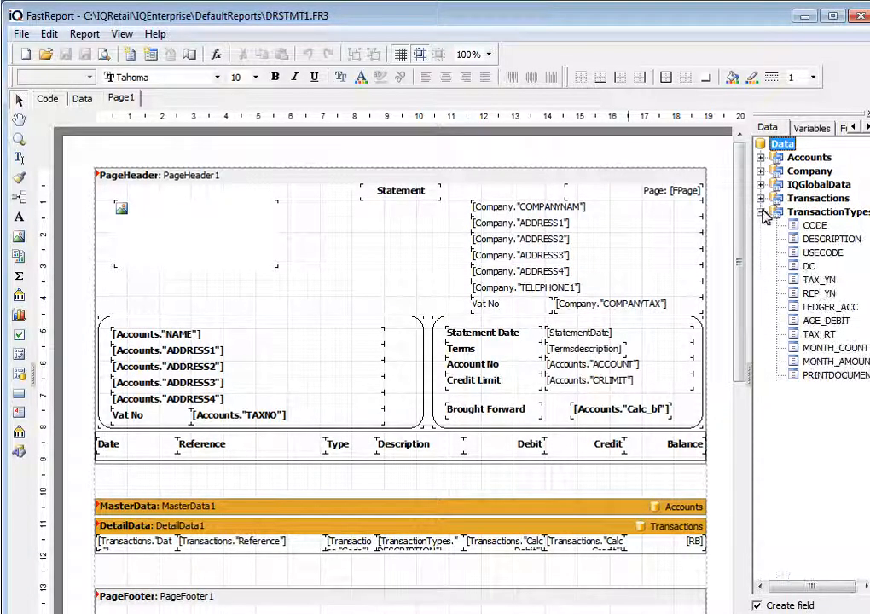
pyautogui.click(761, 213)
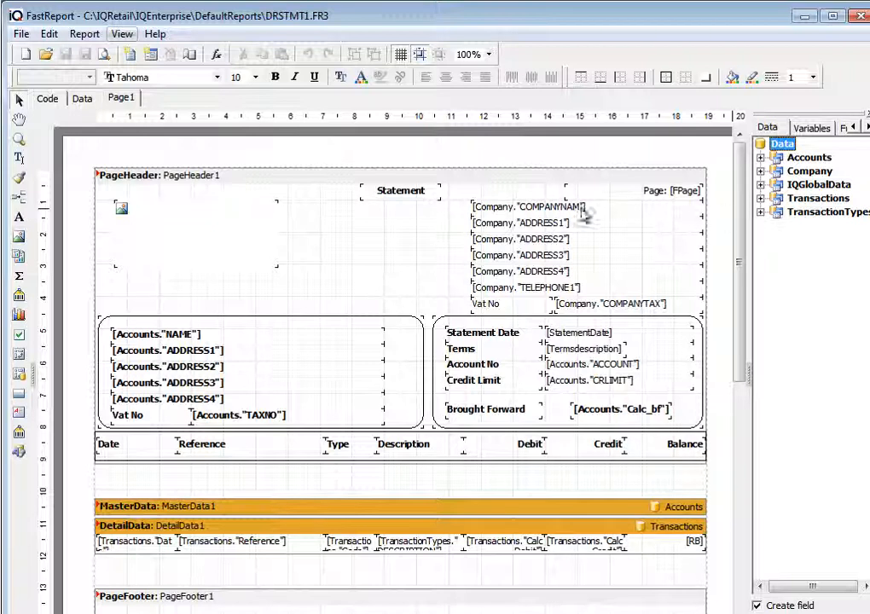
# Step: Check which toolbars and side panes of the report designer are switched on
pyautogui.click(123, 34)
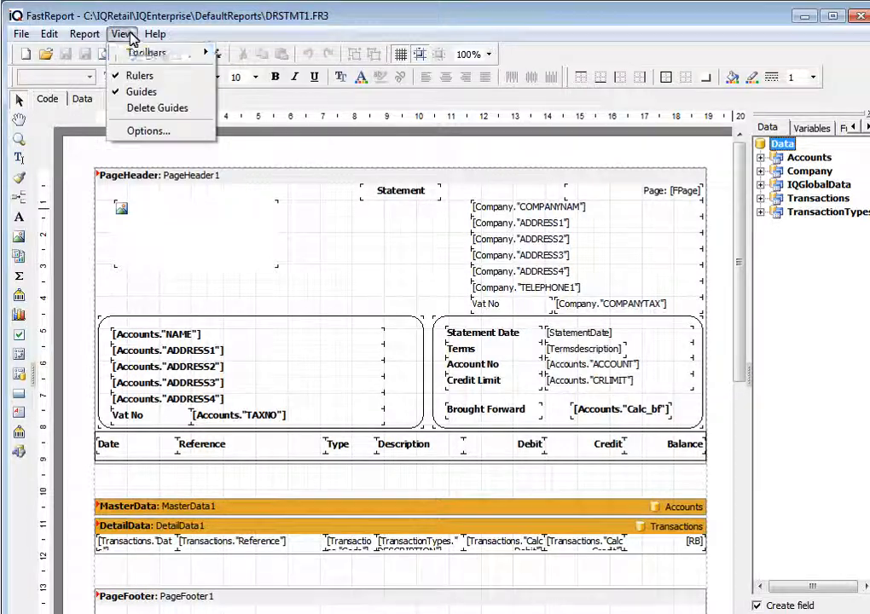
pyautogui.moveTo(132, 53)
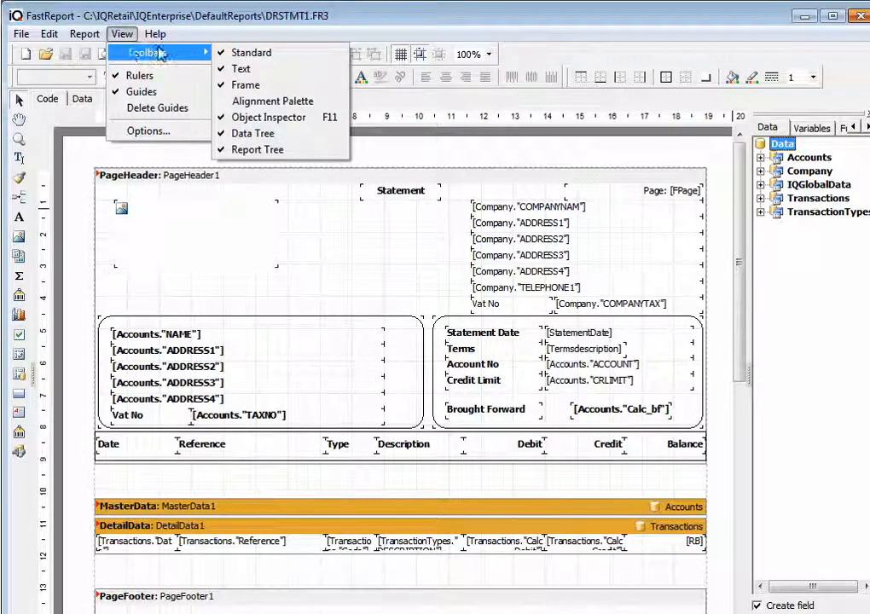
pyautogui.click(798, 258)
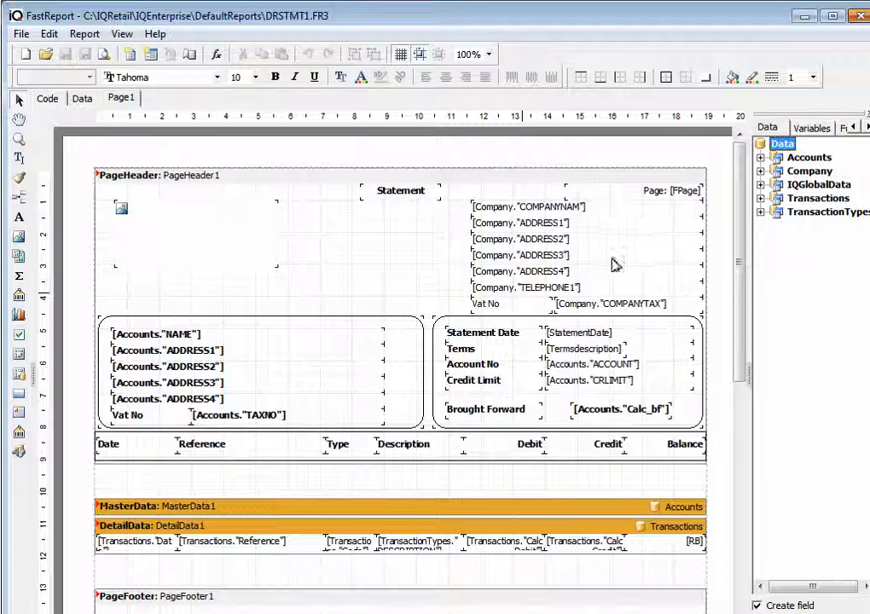
# Step: Expand the Company table in the data tree to reach its fields, including COMPANYEMAIL
pyautogui.click(559, 304)
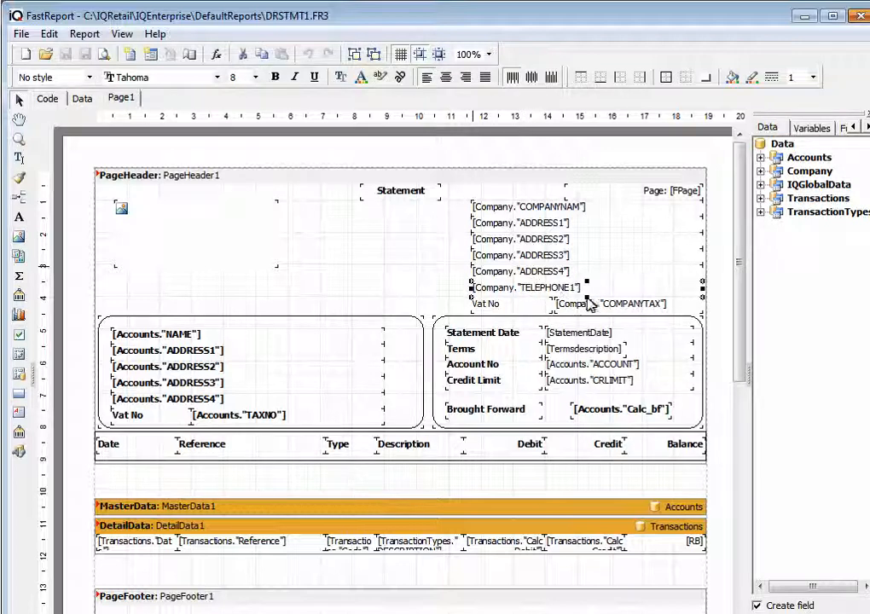
pyautogui.click(531, 292)
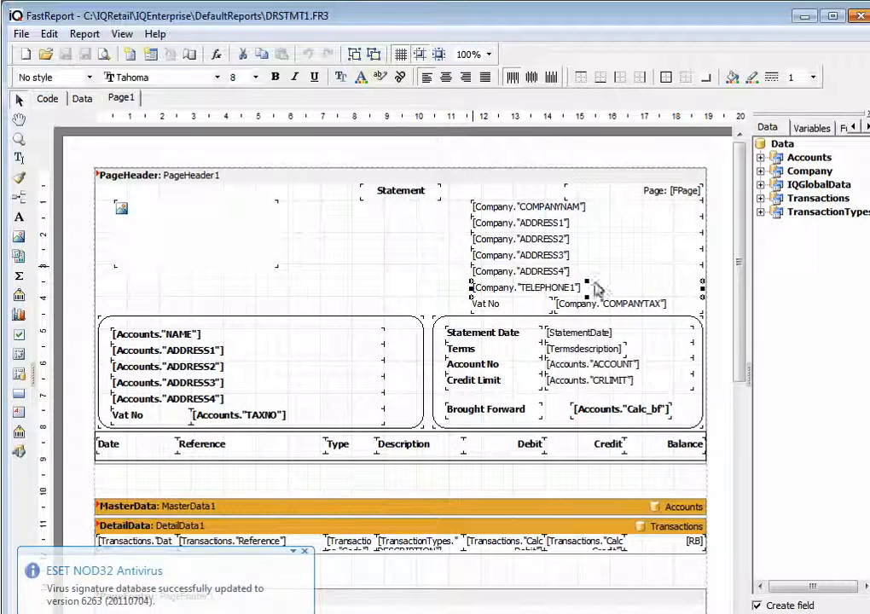
pyautogui.click(760, 171)
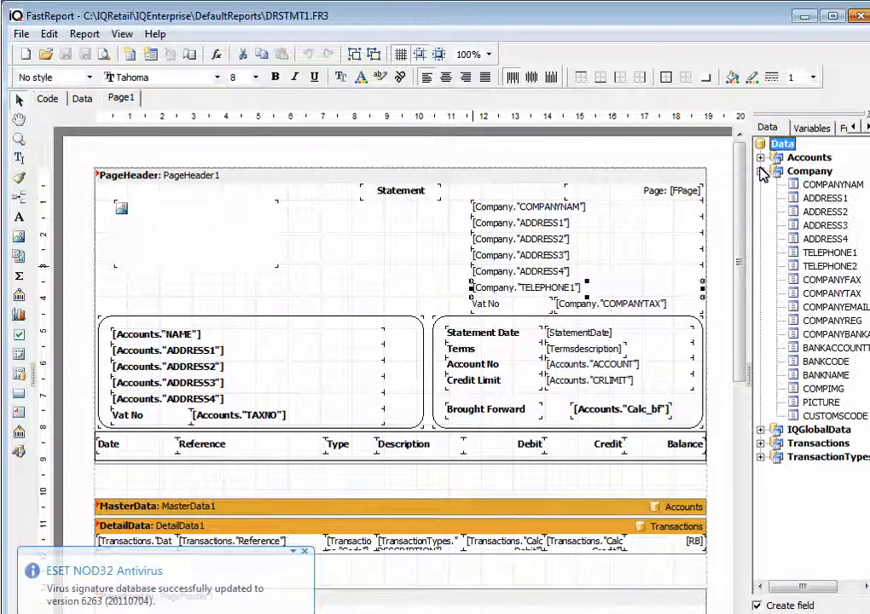
pyautogui.click(828, 307)
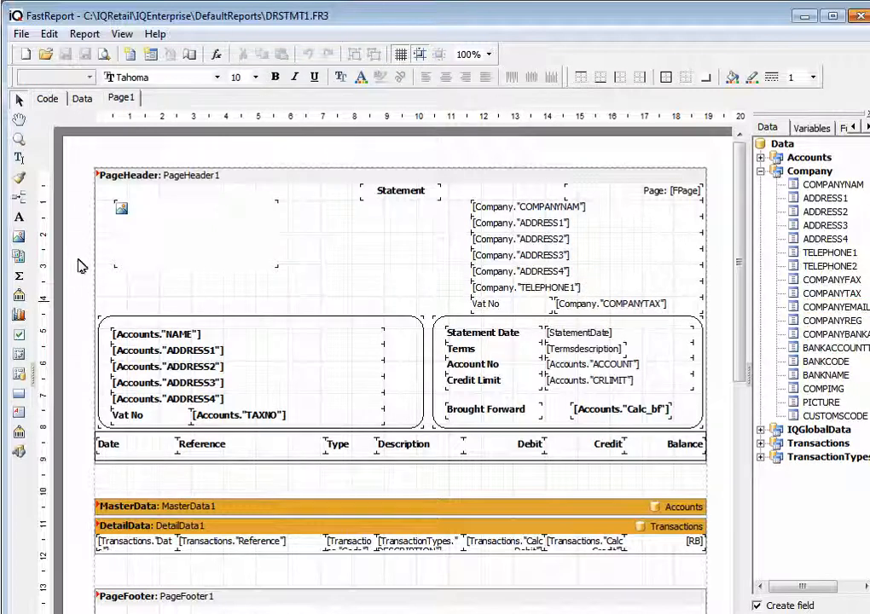
# Step: Extend the page header band downward and shift the company ADDRESS4 field and all header objects below it down by about 1 cm
pyautogui.click(98, 309)
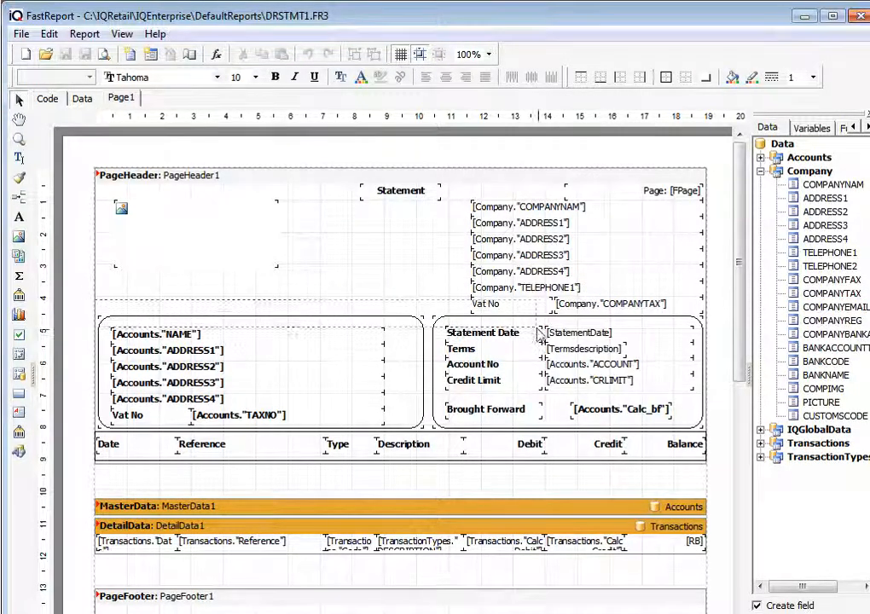
pyautogui.click(295, 241)
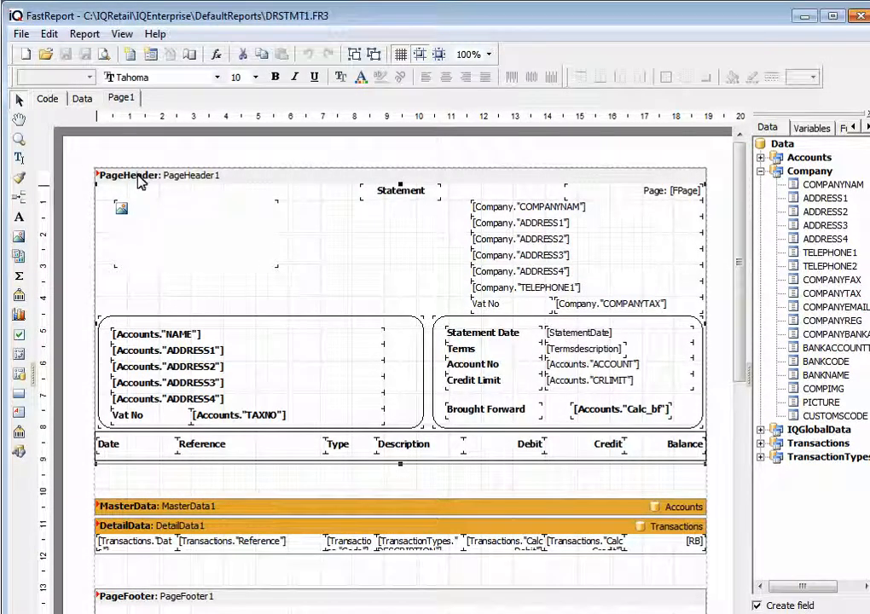
pyautogui.moveTo(400, 465); pyautogui.dragTo(402, 499)
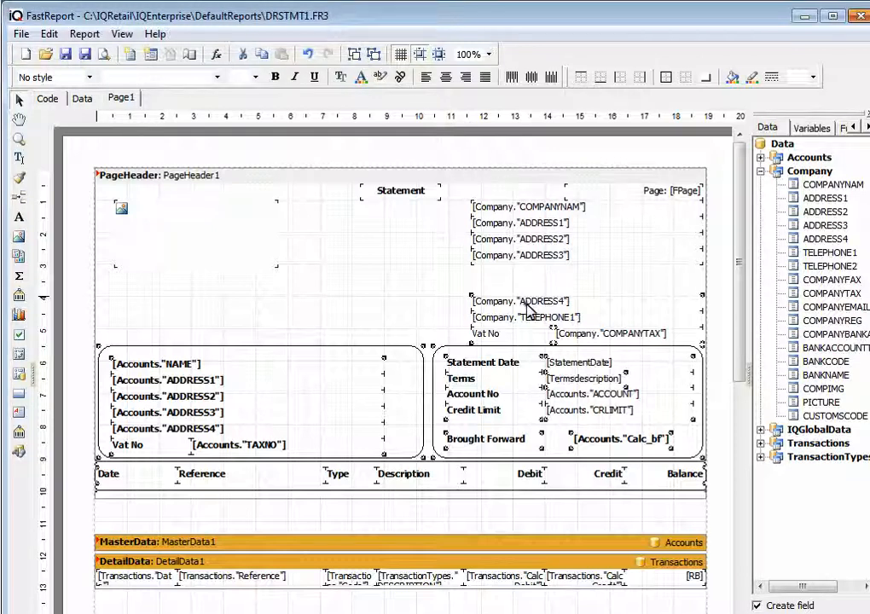
pyautogui.click(427, 283)
# Step: Move the company ADDRESS4 and TELEPHONE1 fields back up directly beneath ADDRESS3, leaving a gap above the Vat No row
pyautogui.click(495, 303)
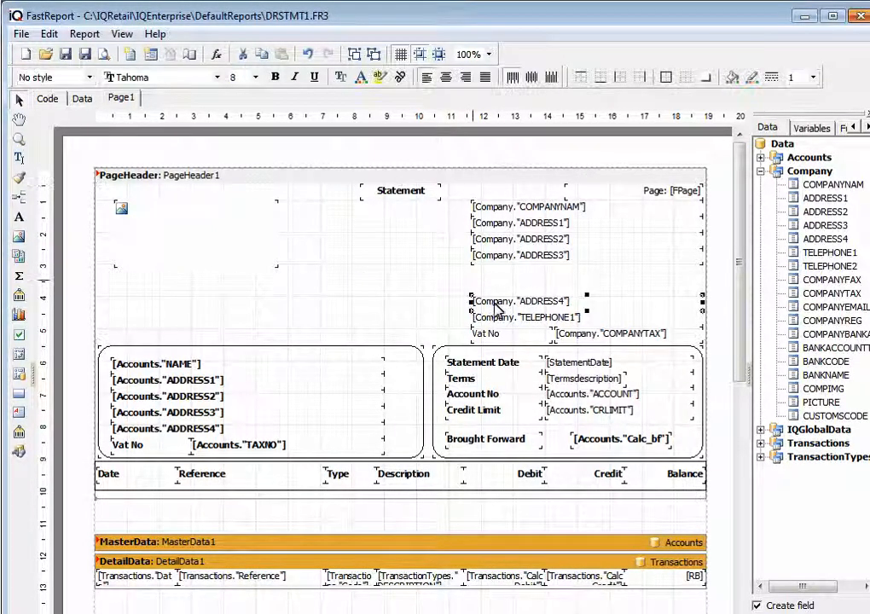
pyautogui.keyDown('shift'); pyautogui.click(493, 322); pyautogui.keyUp('shift')
pyautogui.hotkey('alt', 'Up')
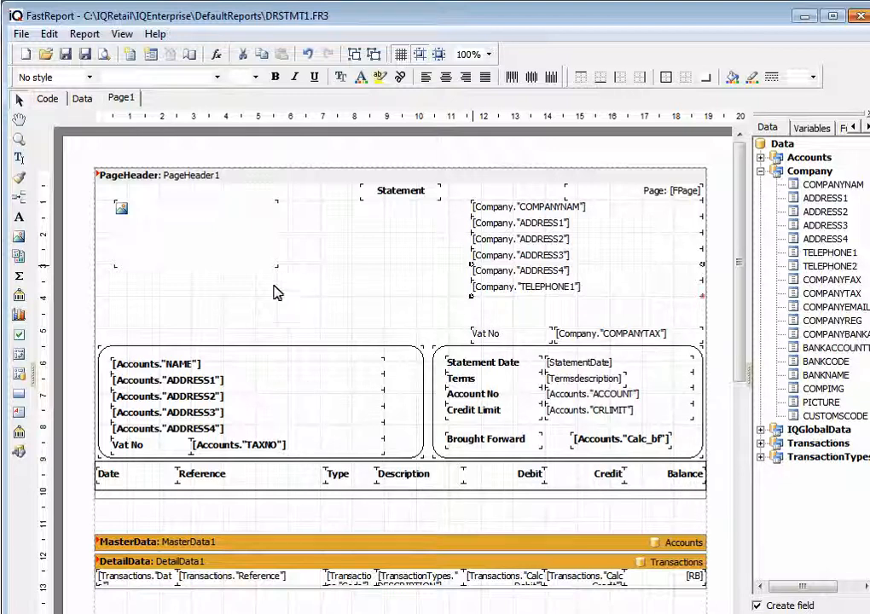
pyautogui.click(220, 214)
pyautogui.click(326, 257)
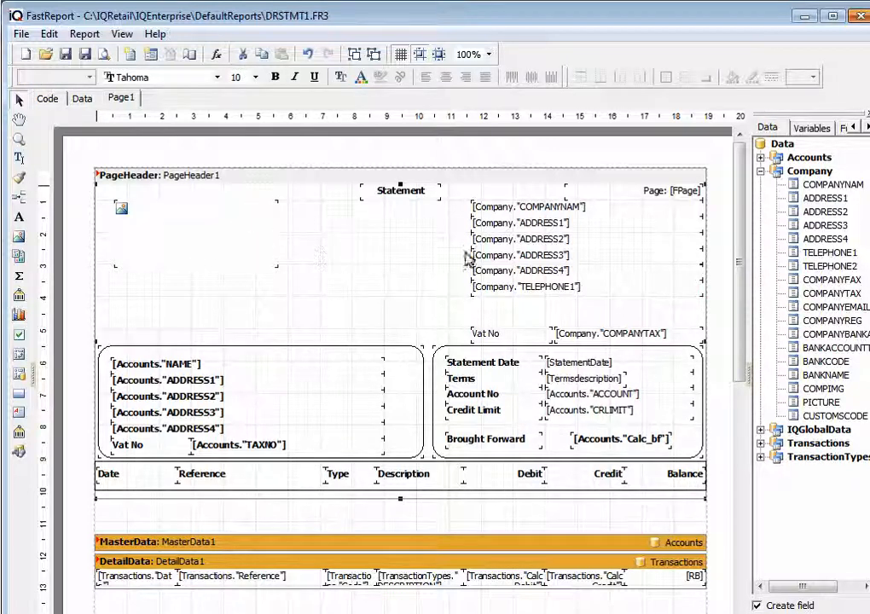
# Step: Add the COMPANYEMAIL field directly below the company's TELEPHONE1 field and set its font to Tahoma, size 8
pyautogui.click(823, 309)
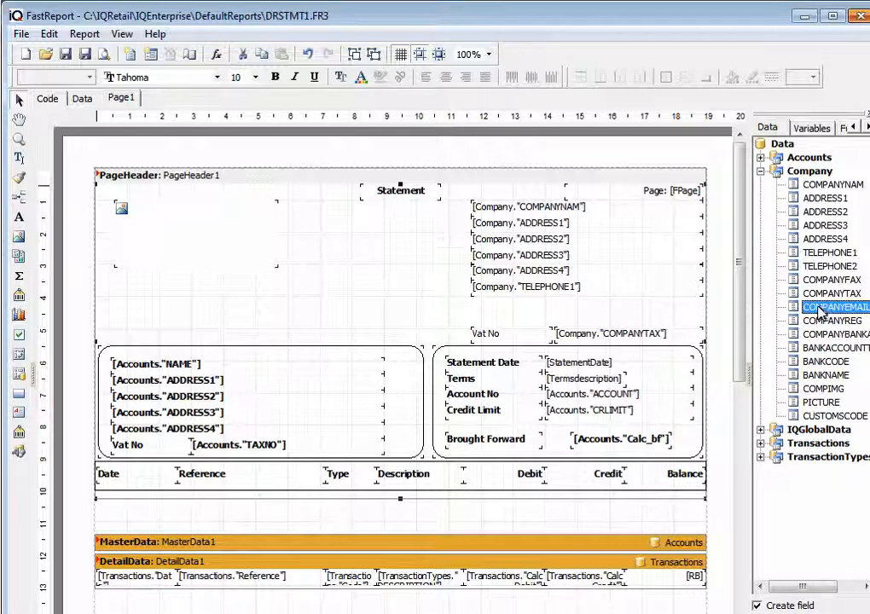
pyautogui.moveTo(819, 314); pyautogui.dragTo(480, 312)
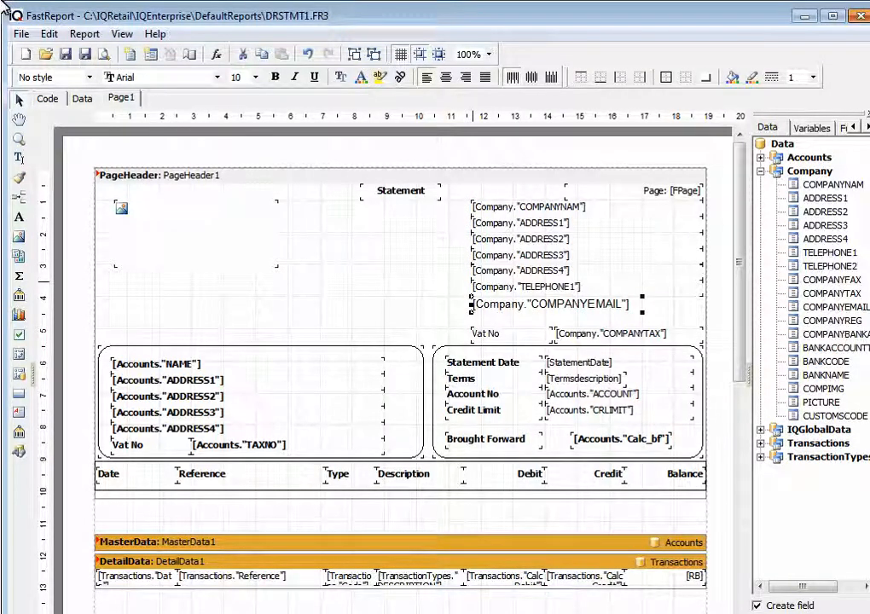
pyautogui.click(503, 290)
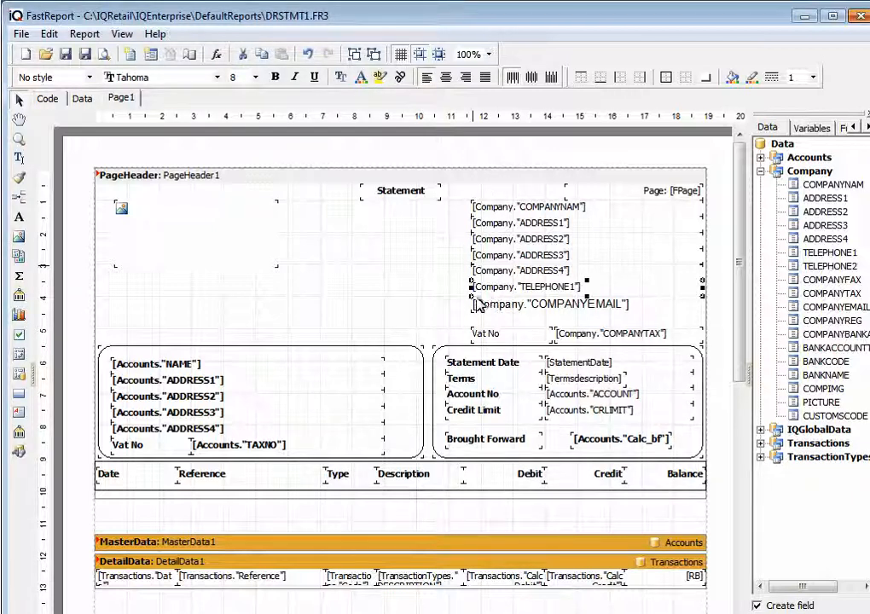
pyautogui.click(482, 305)
pyautogui.click(218, 79)
pyautogui.click(128, 103)
pyautogui.click(255, 77)
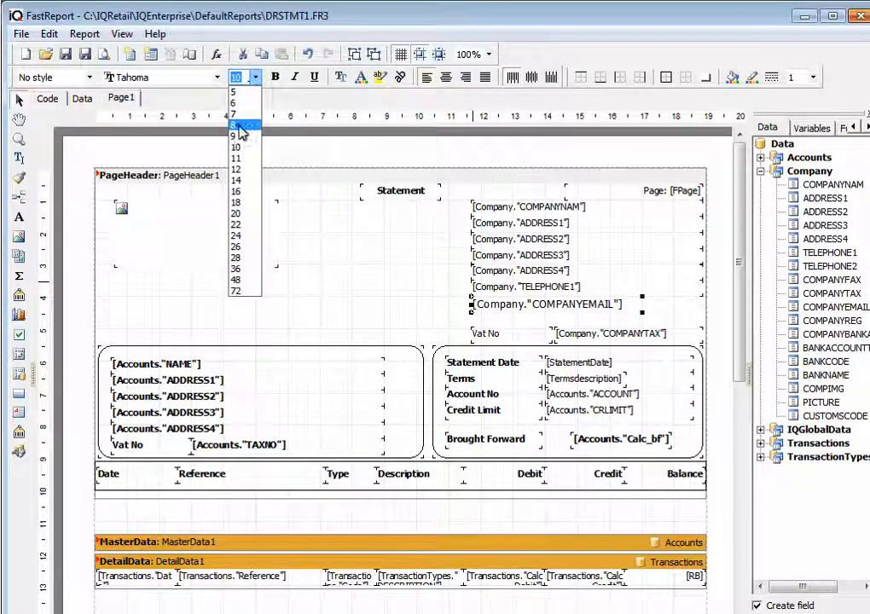
pyautogui.click(241, 125)
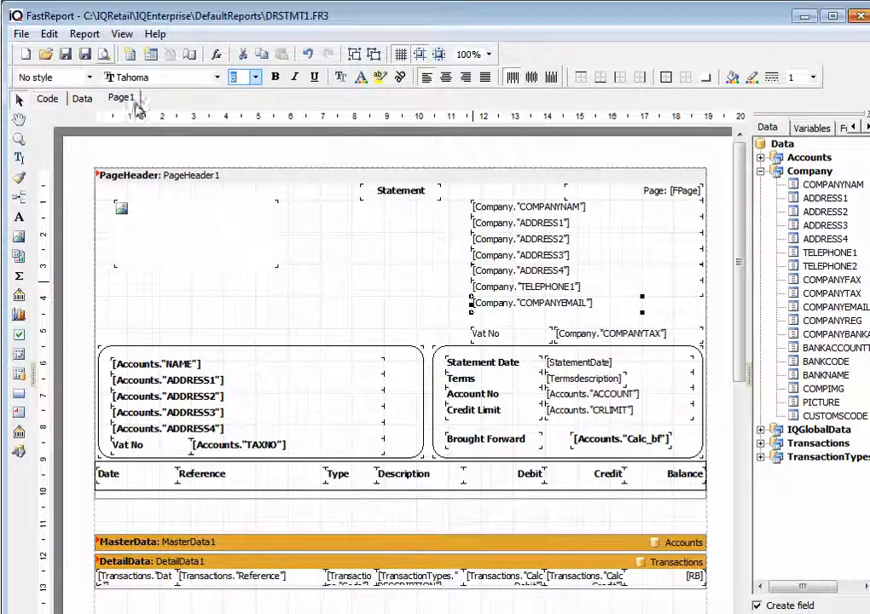
# Step: Preview the statement to check the company e-mail line, and return to the designer
pyautogui.click(103, 55)
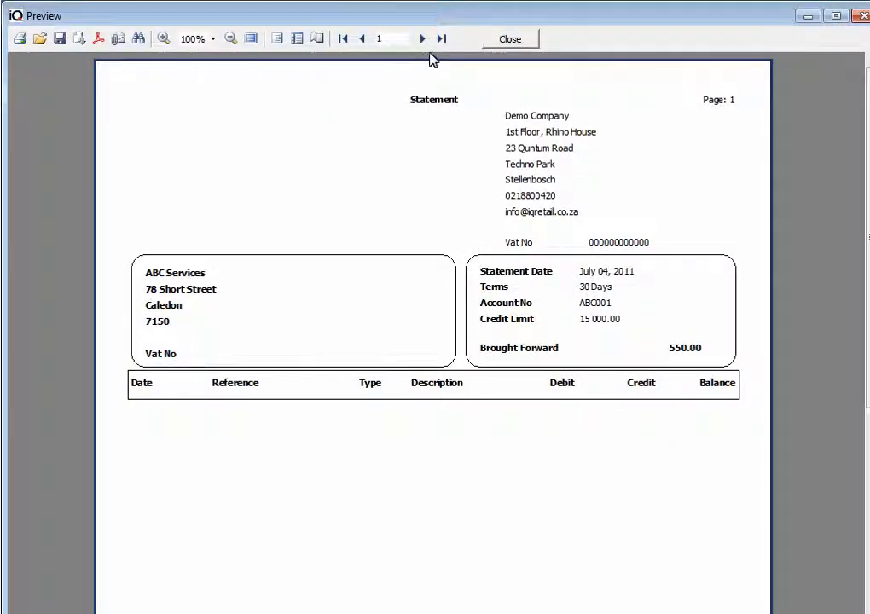
pyautogui.click(510, 40)
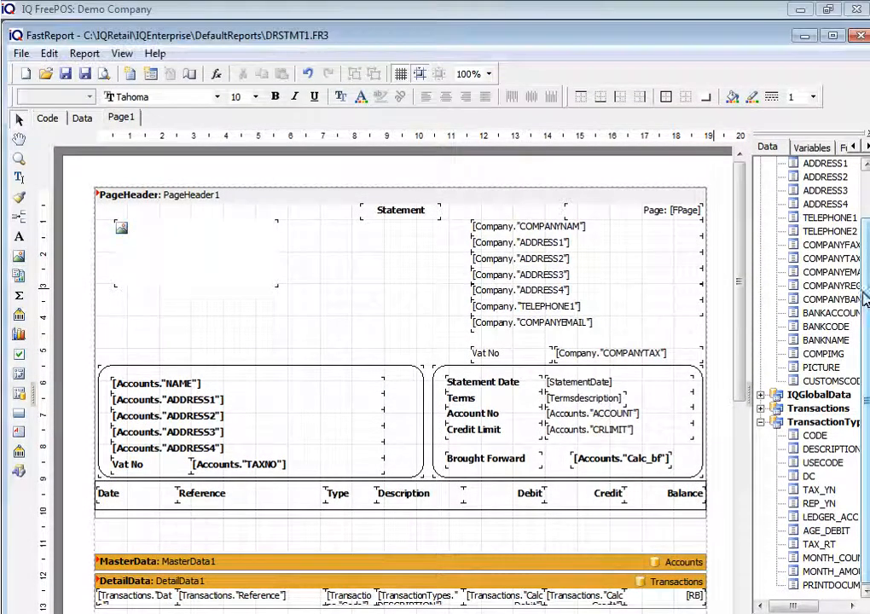
# Step: Add the COMPANYREG field from the Company table directly above the COMPANYTAX field in the page header
pyautogui.moveTo(866, 275); pyautogui.dragTo(866, 220)
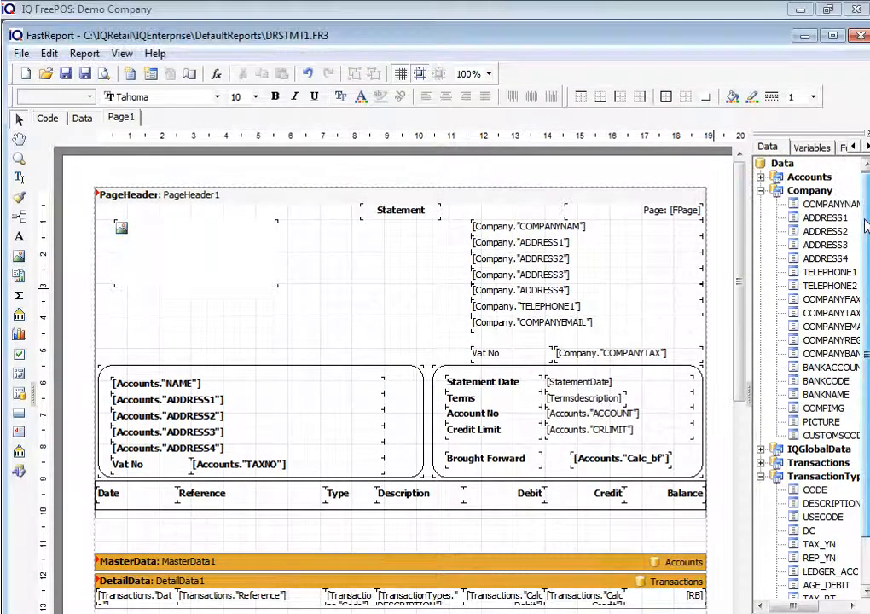
pyautogui.moveTo(792, 607); pyautogui.dragTo(817, 608)
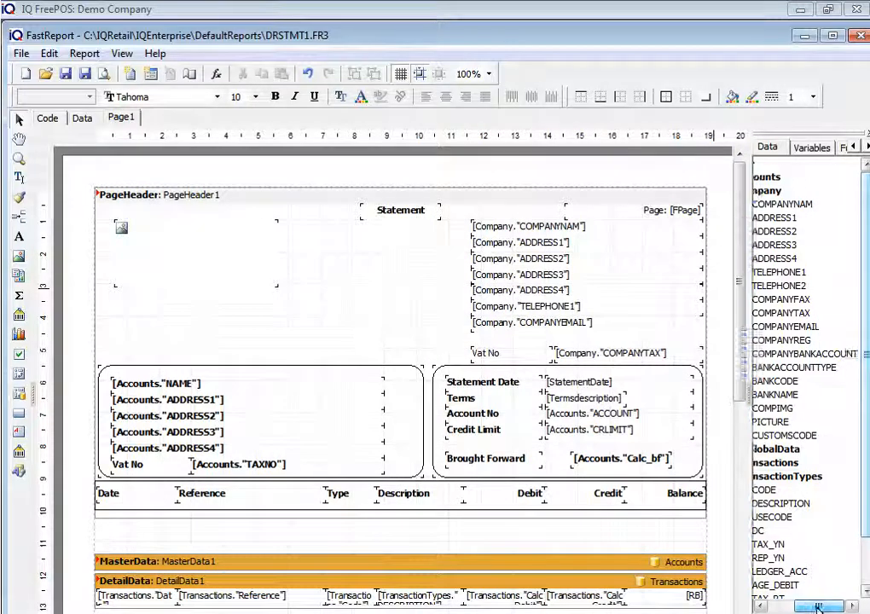
pyautogui.click(779, 341)
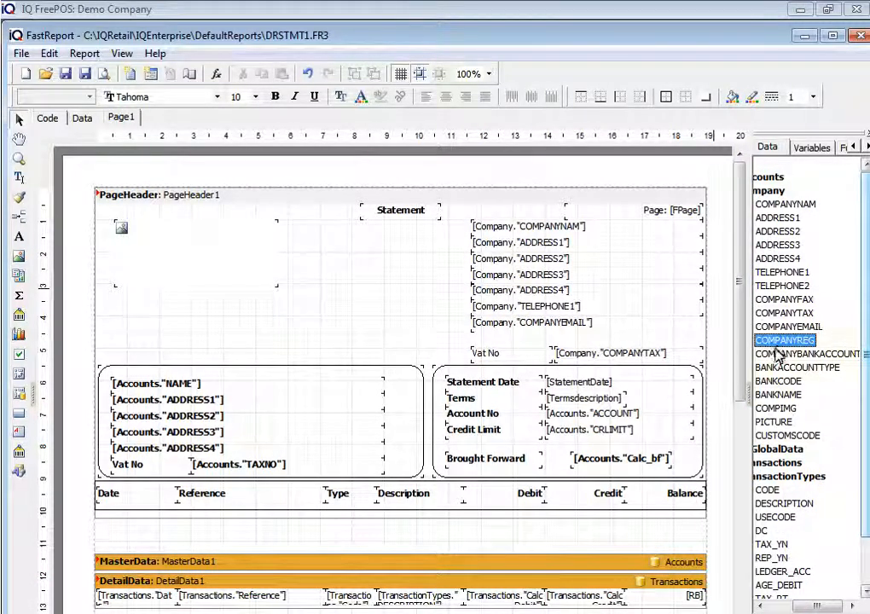
pyautogui.moveTo(779, 349); pyautogui.dragTo(559, 342)
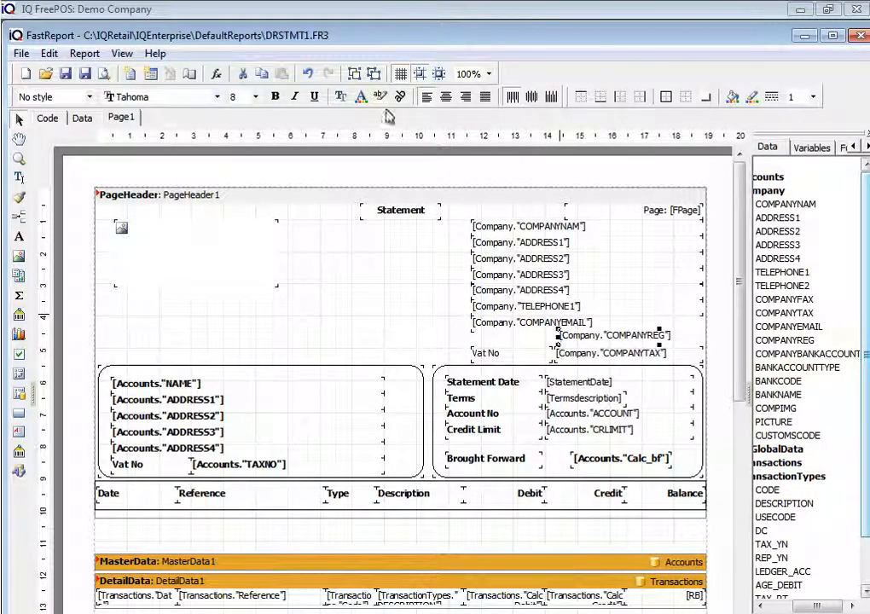
# Step: Insert a text object above the Vat No label, beside the COMPANYREG field, with a company registration caption
pyautogui.click(483, 357)
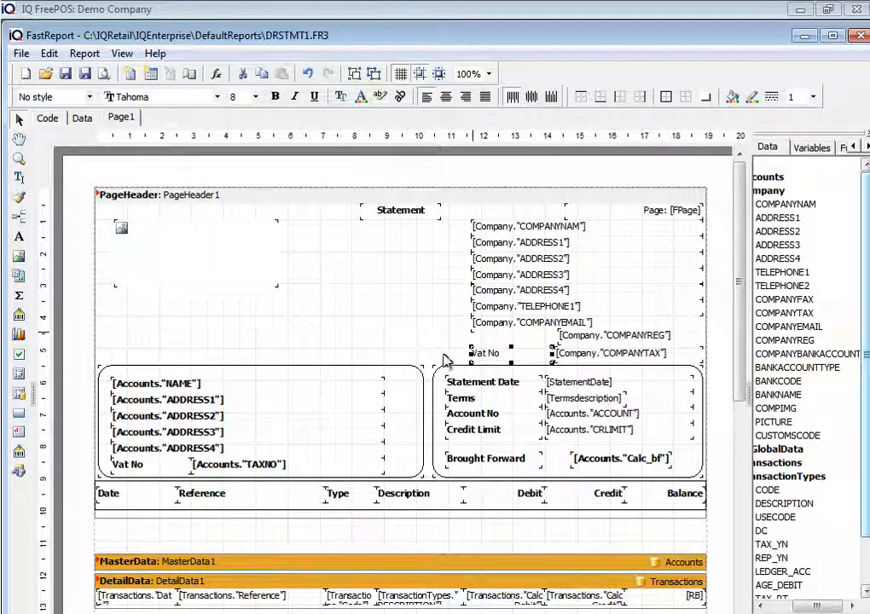
pyautogui.click(379, 332)
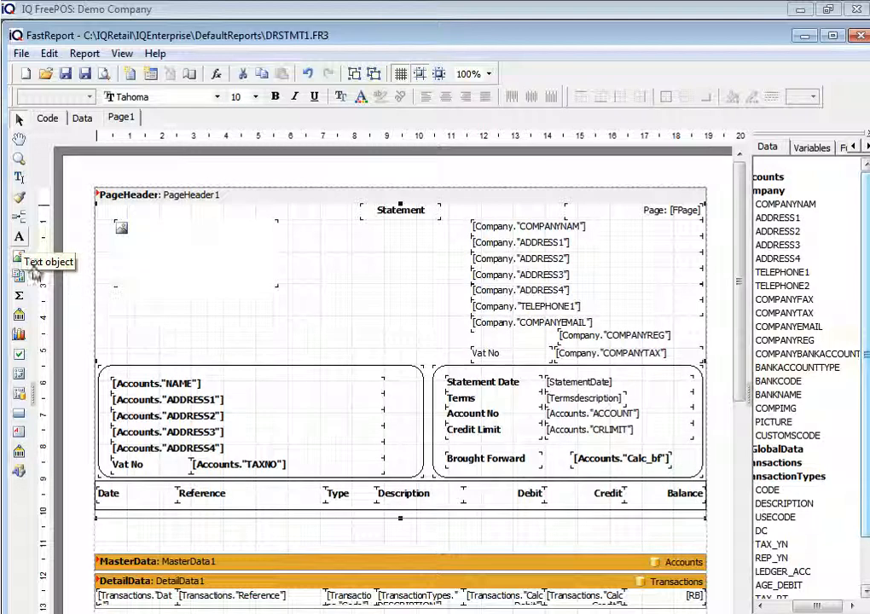
pyautogui.click(21, 239)
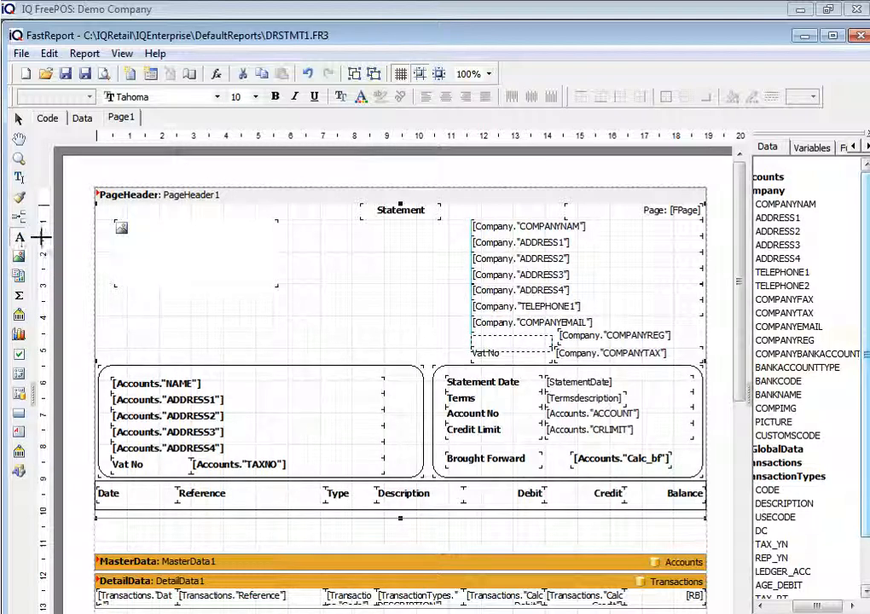
pyautogui.click(467, 334)
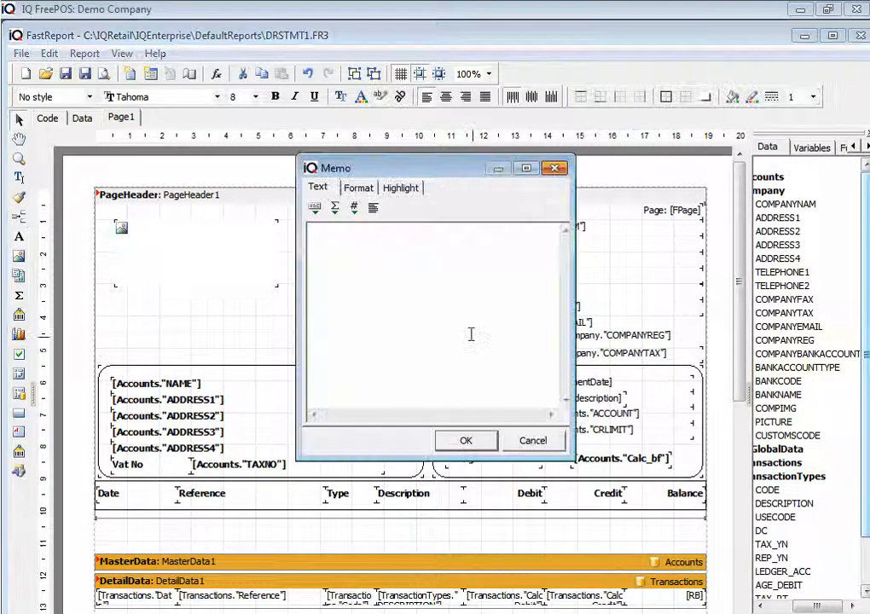
pyautogui.write('Company')
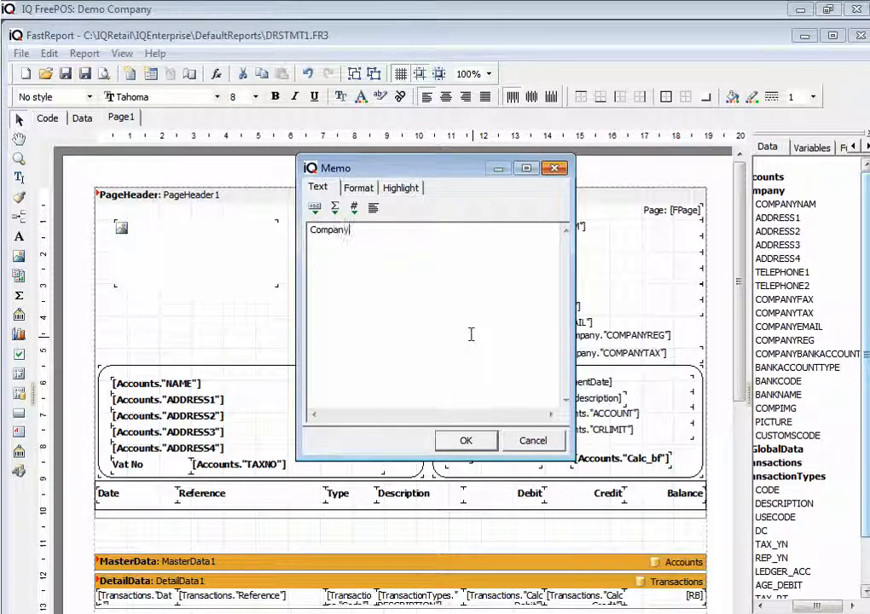
pyautogui.write(' REg')
pyautogui.press('BackSpace')
pyautogui.press('BackSpace')
pyautogui.press('BackSpace')
pyautogui.write('Registran')
pyautogui.click(467, 442)
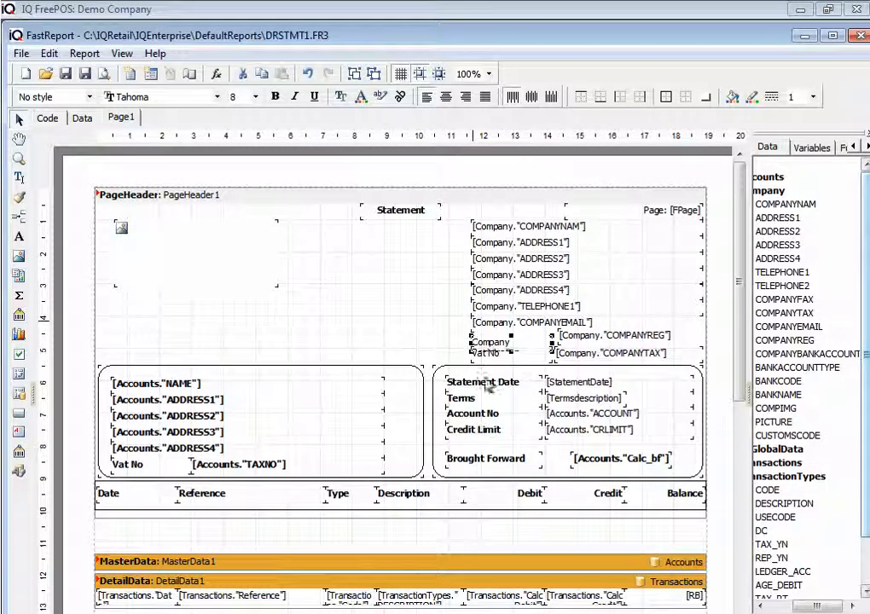
# Step: Line up the Company Registration and Vat No labels further out beside the COMPANYREG and COMPANYTAX fields, and preview the statement
pyautogui.click(489, 342)
pyautogui.moveTo(467, 343); pyautogui.dragTo(448, 355)
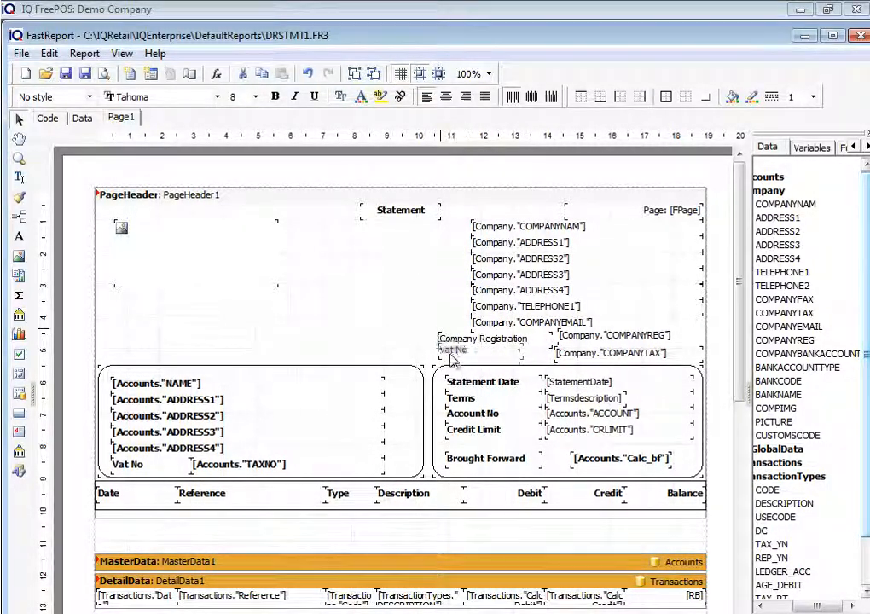
pyautogui.moveTo(574, 343); pyautogui.dragTo(572, 345)
pyautogui.click(104, 75)
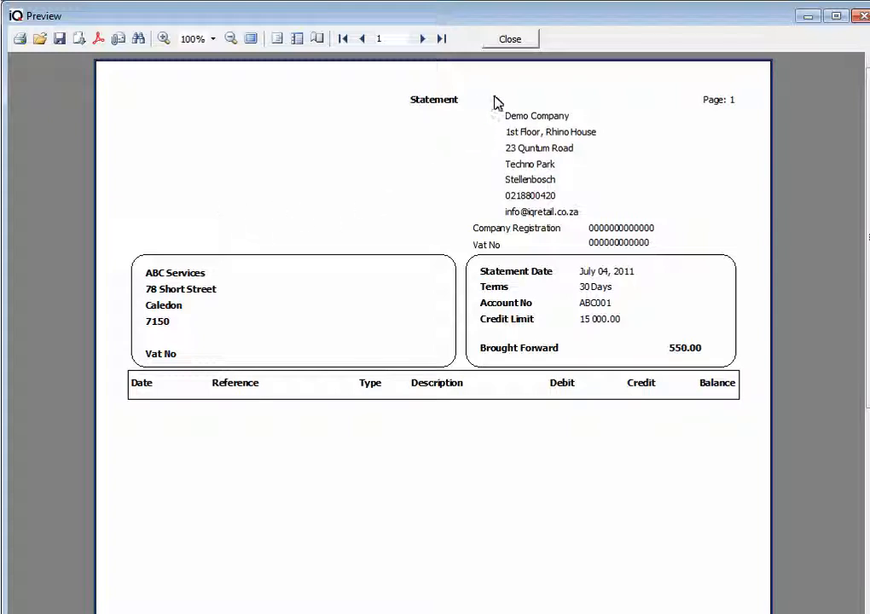
pyautogui.click(507, 43)
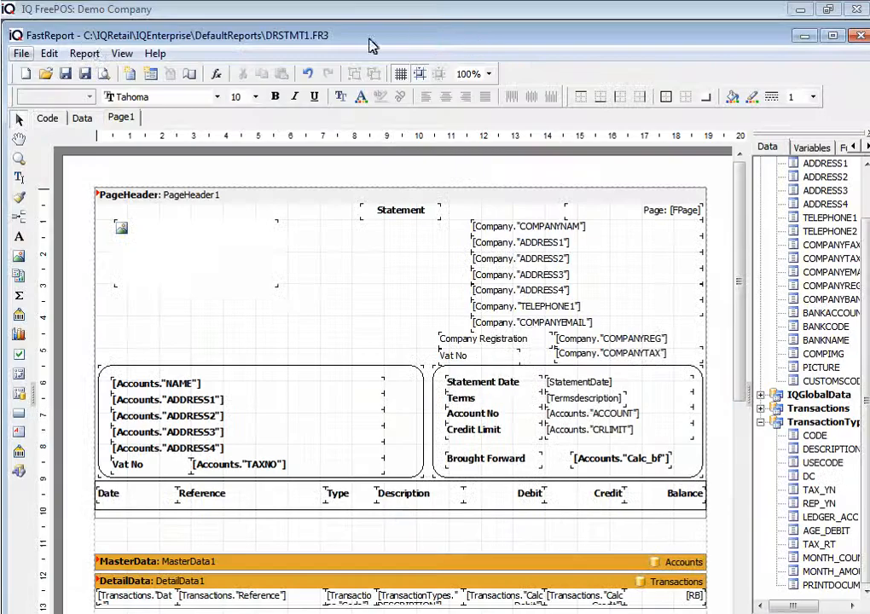
# Step: Save the statement layout to 001\Custom Reports, and close the report designer and Stationery Setup
pyautogui.click(21, 53)
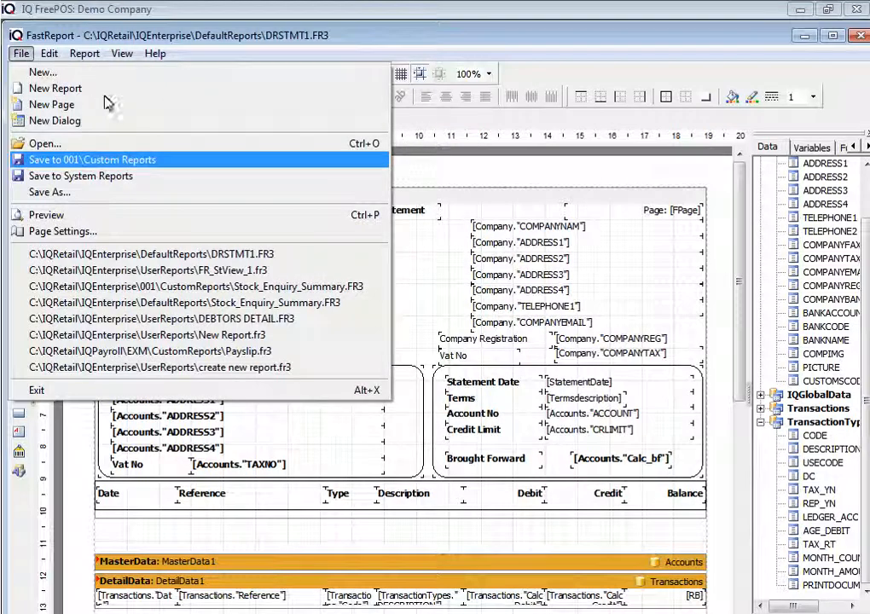
pyautogui.click(120, 161)
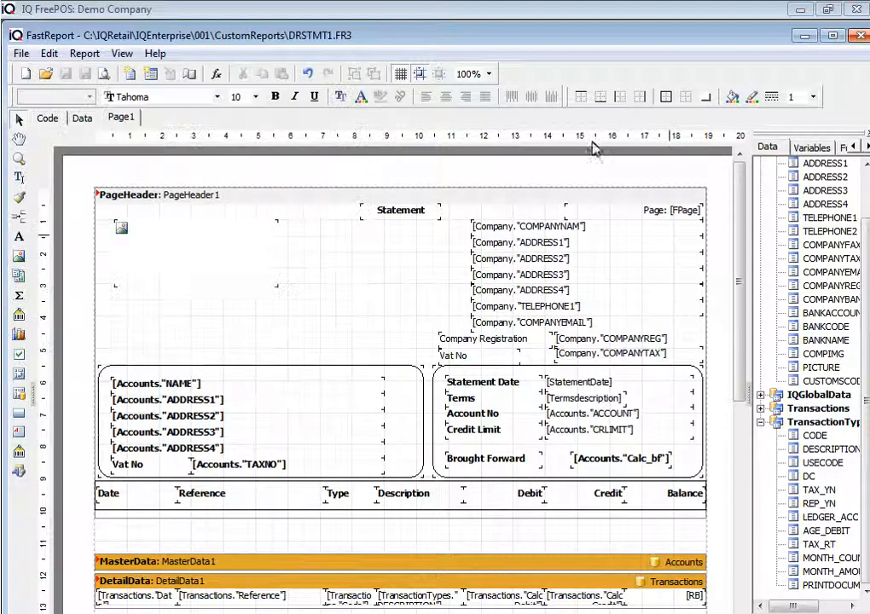
pyautogui.click(859, 35)
pyautogui.click(852, 32)
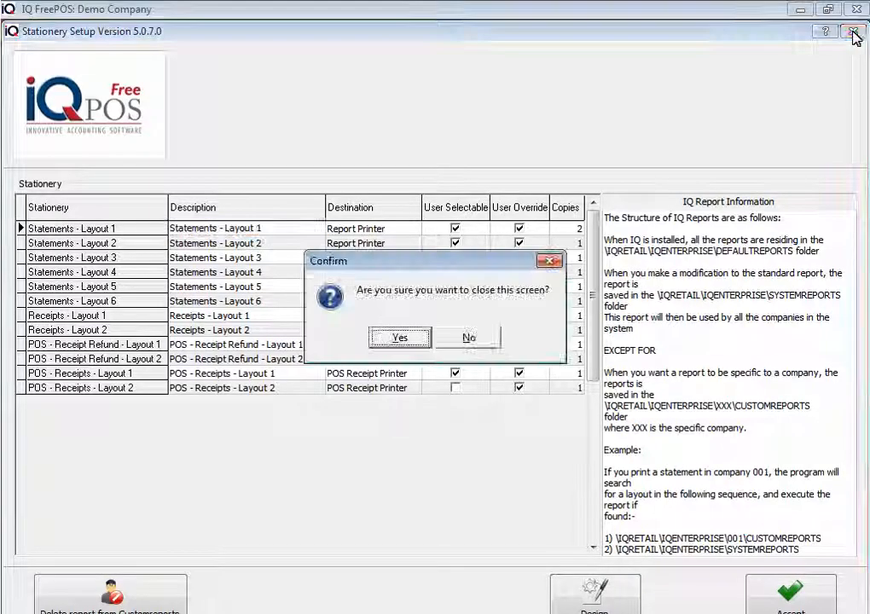
pyautogui.click(399, 338)
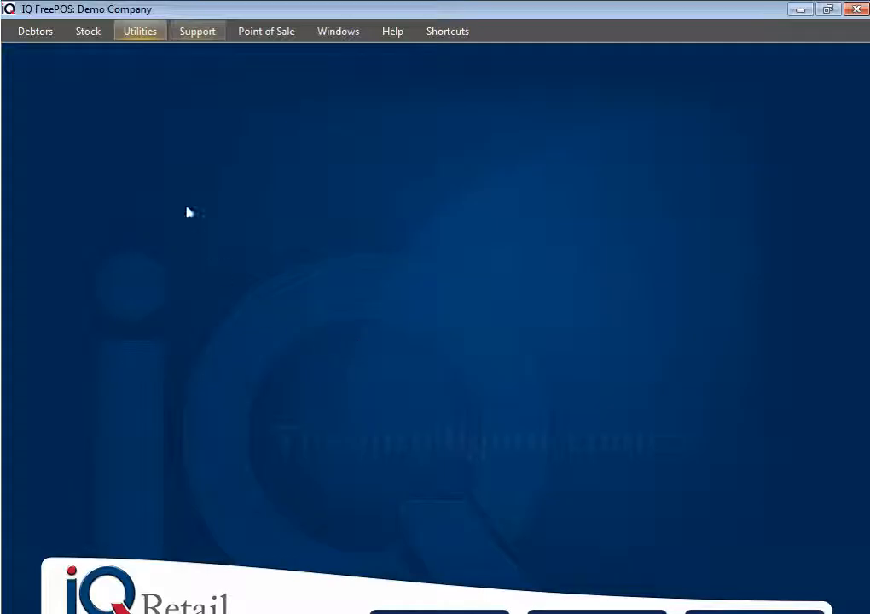
# Step: Open the Company Details setup, review the e-mail, tax number and company registration number fields, and close it
pyautogui.click(162, 35)
pyautogui.click(205, 86)
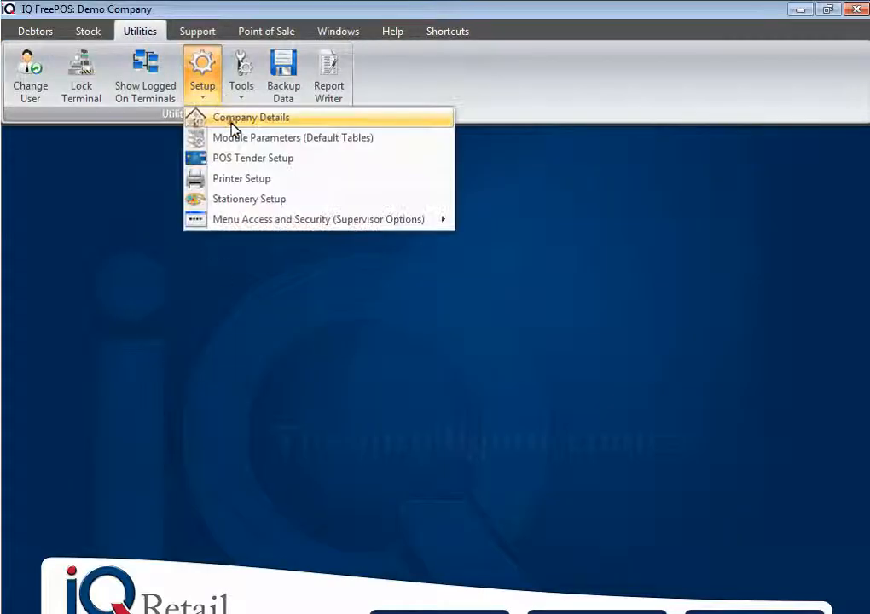
pyautogui.click(232, 122)
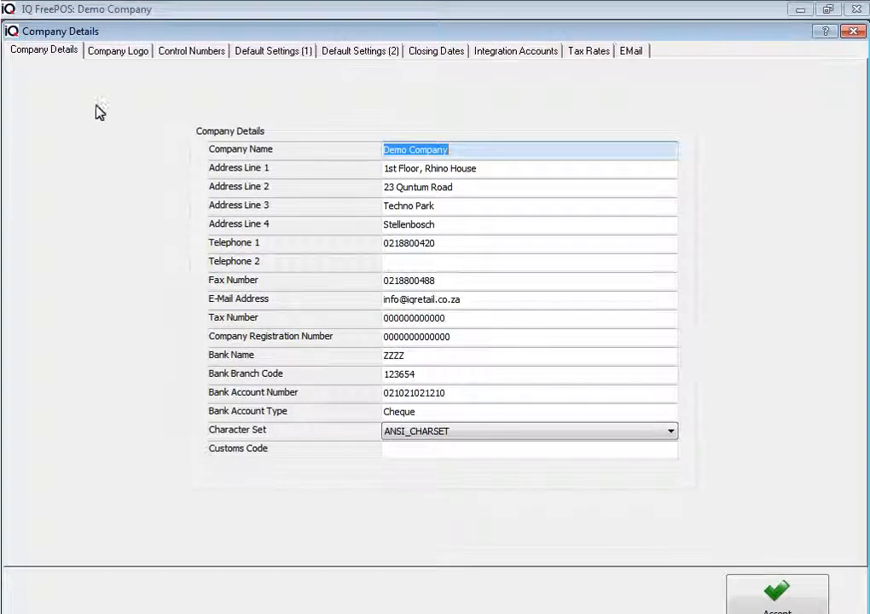
pyautogui.click(45, 51)
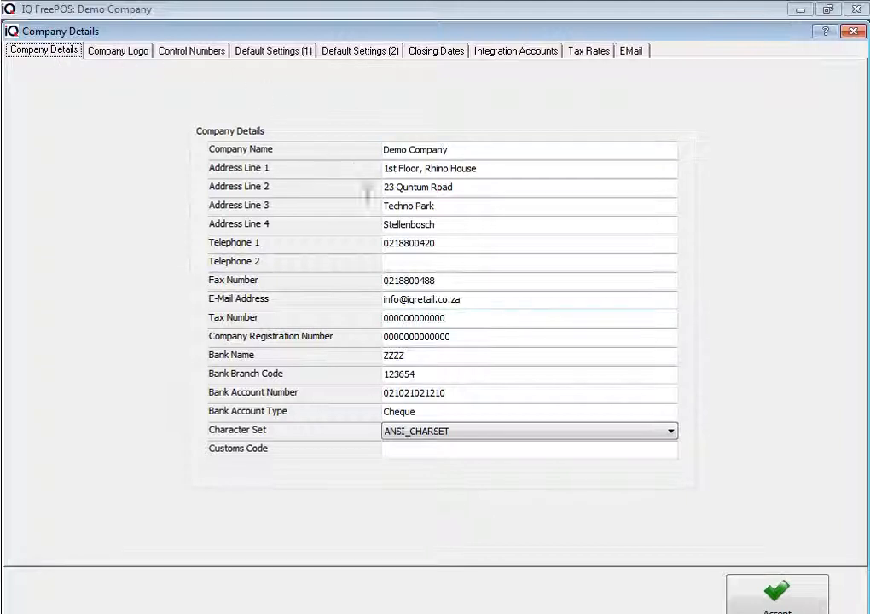
pyautogui.click(386, 318)
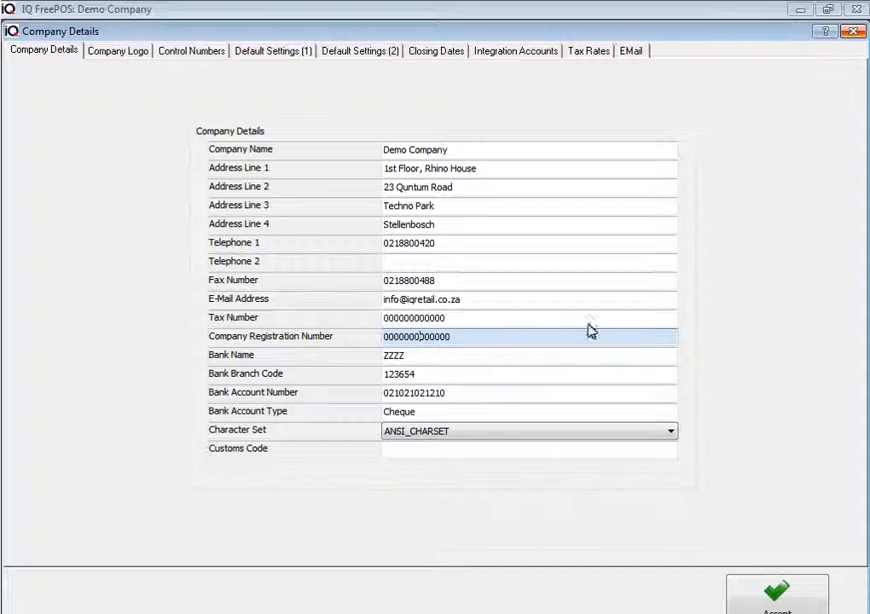
pyautogui.click(851, 33)
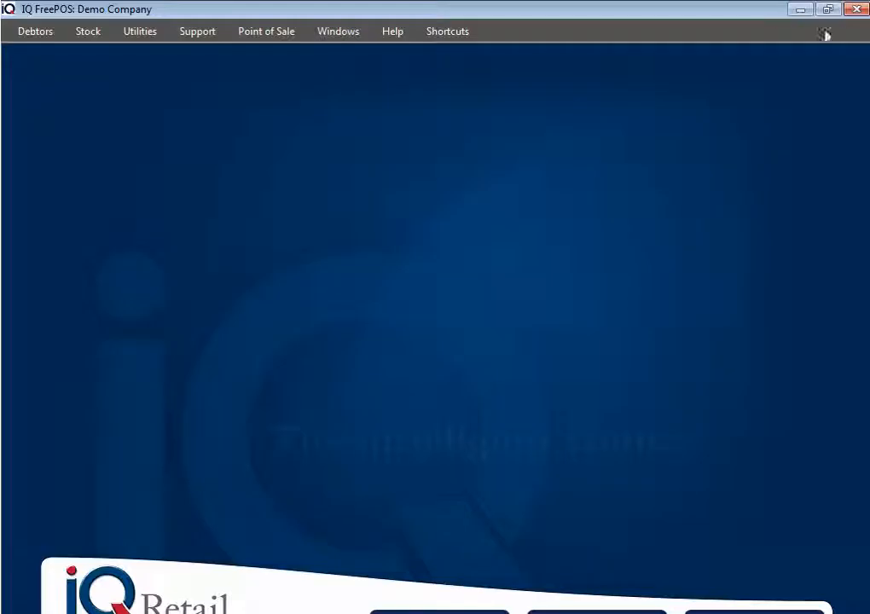